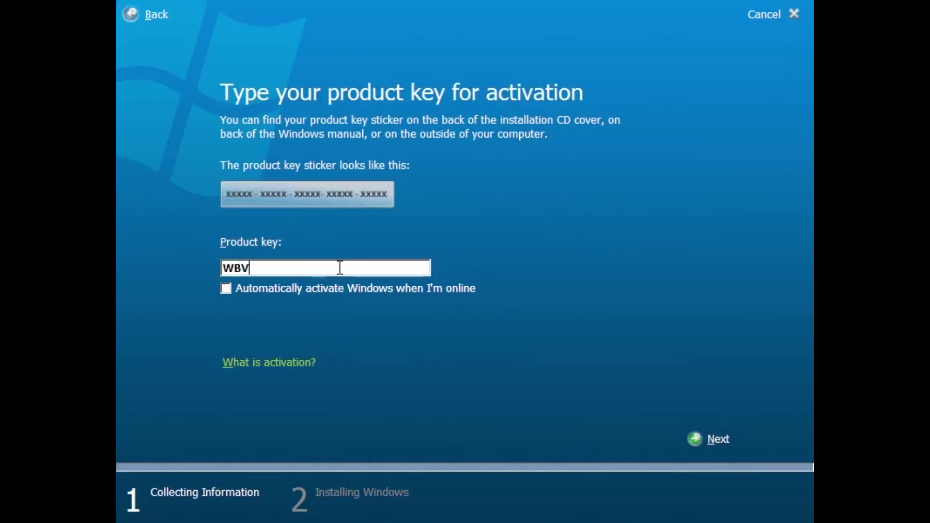
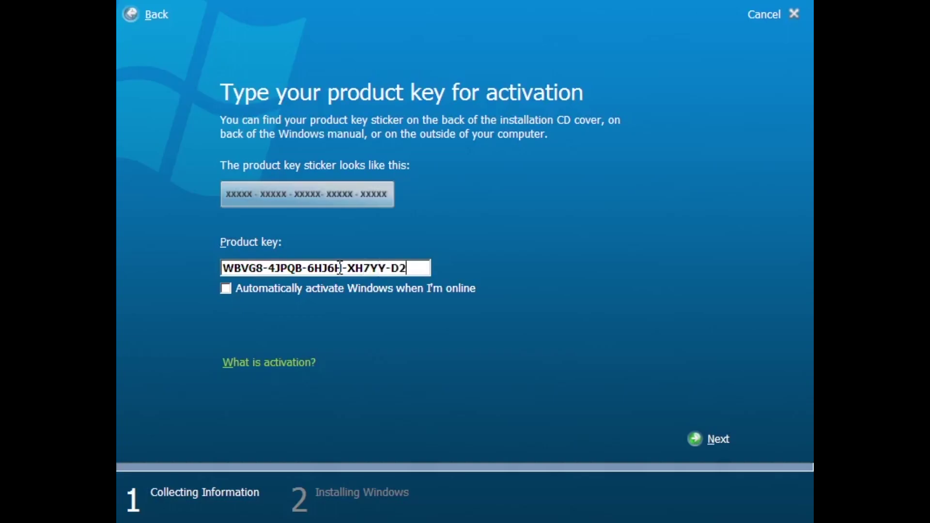
- Finish entering the 25-character product key and continue to the license terms page
click(725, 435)
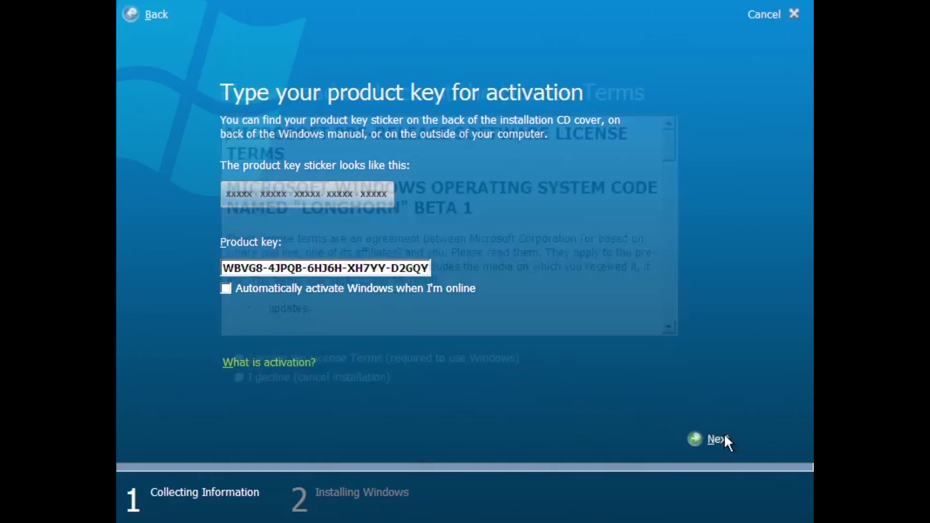
- Accept the license terms, choose a Custom installation, and open a command prompt with Shift+F10
click(460, 357)
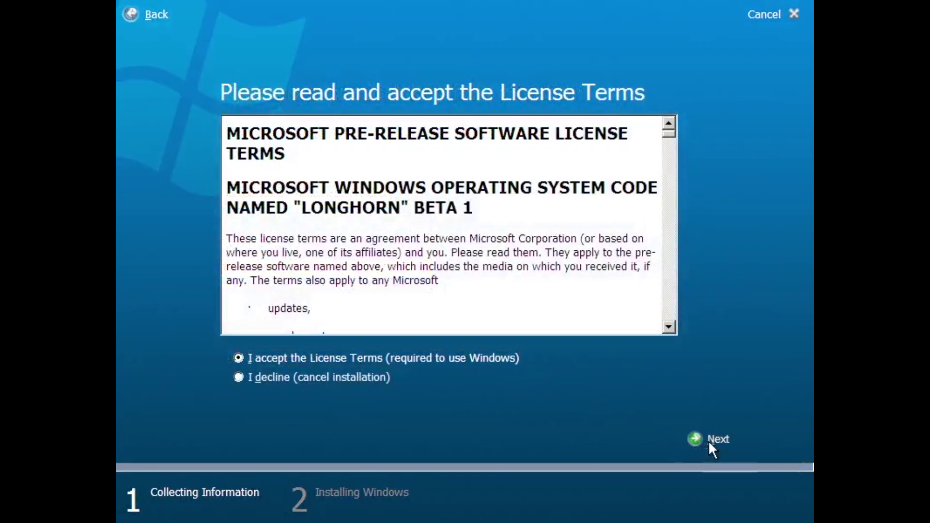
click(710, 442)
click(465, 235)
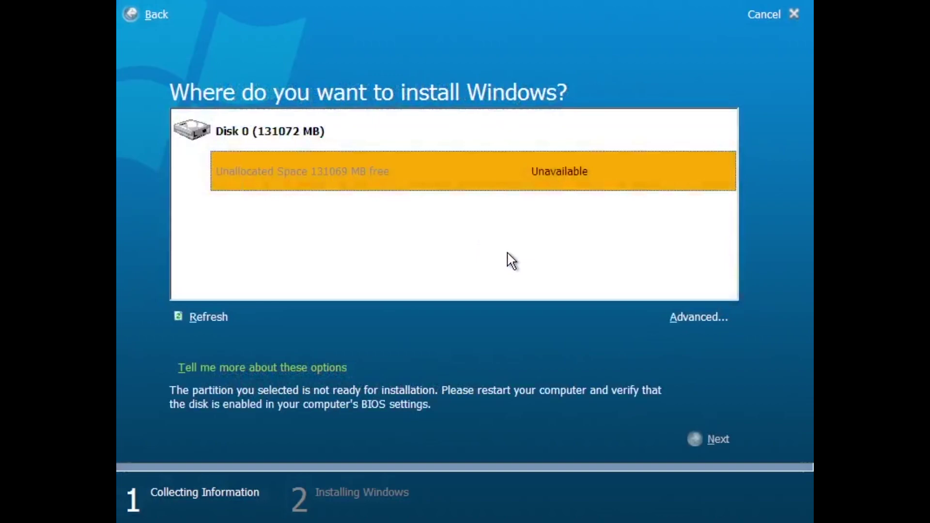
key(shift+F10)
- Start DiskPart, list the disks, and select disk 0
text(diskpart)
key(Return)
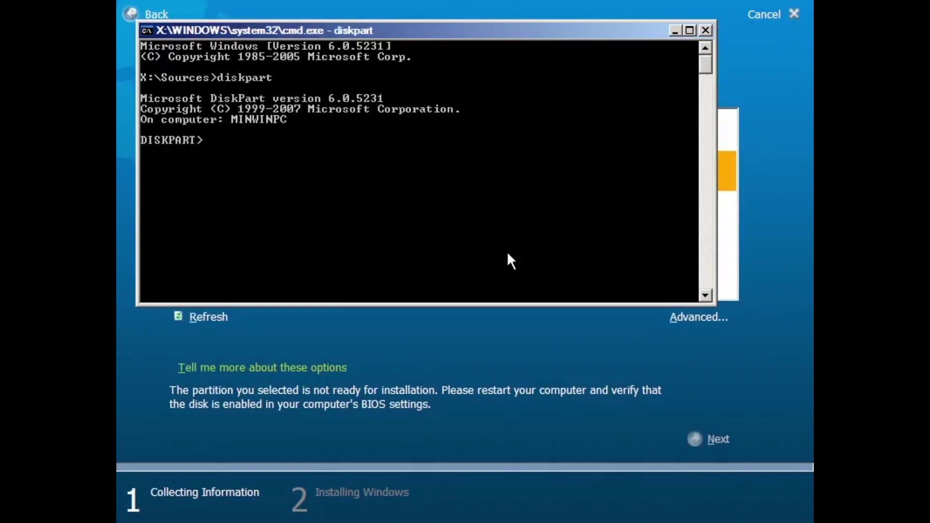
text(list disk)
key(Return)
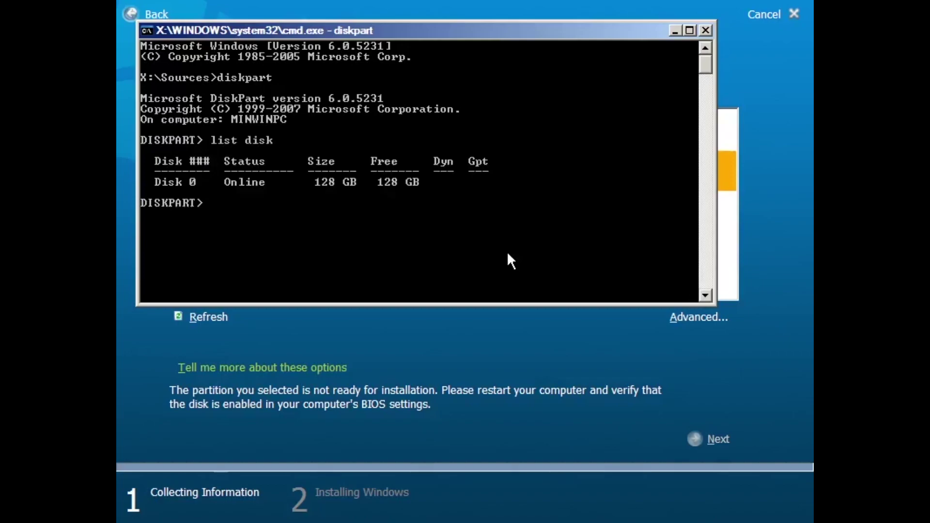
text(select disk 0)
key(Return)
- Clean disk 0 and create a single primary partition across it
text(clean)
key(Return)
text(create)
text( part)
key(BackSpace)
key(BackSpace)
key(BackSpace)
text(s)
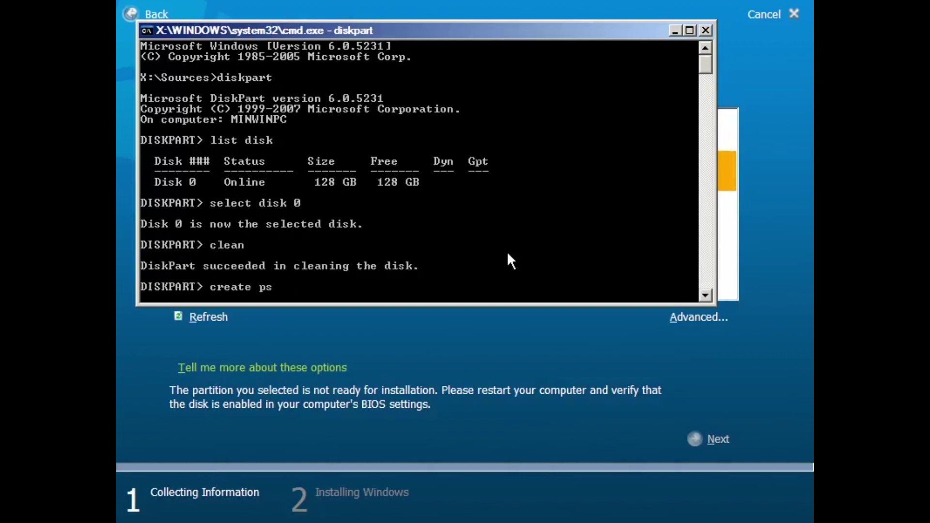
text(rtition primary)
key(Return)
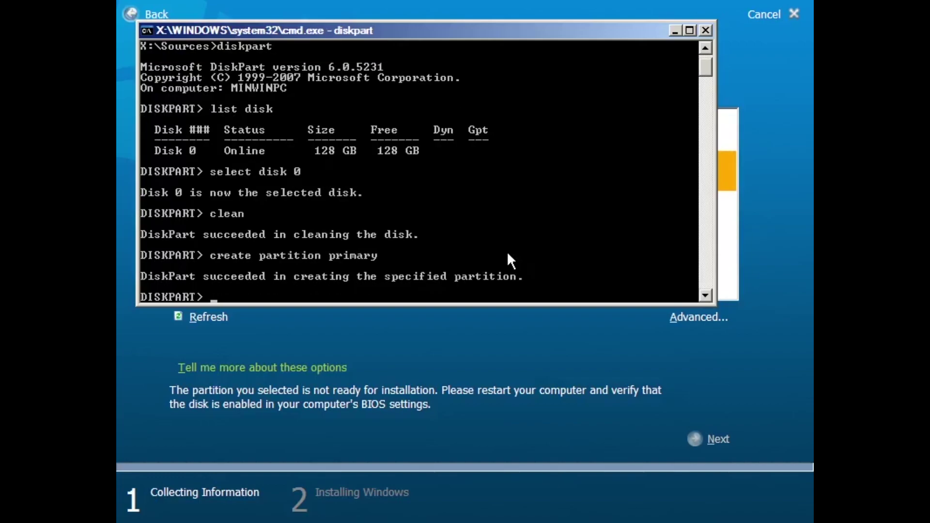
- Mark the new partition active, list the volumes, and assign it a drive letter
text(active)
key(Return)
text(li)
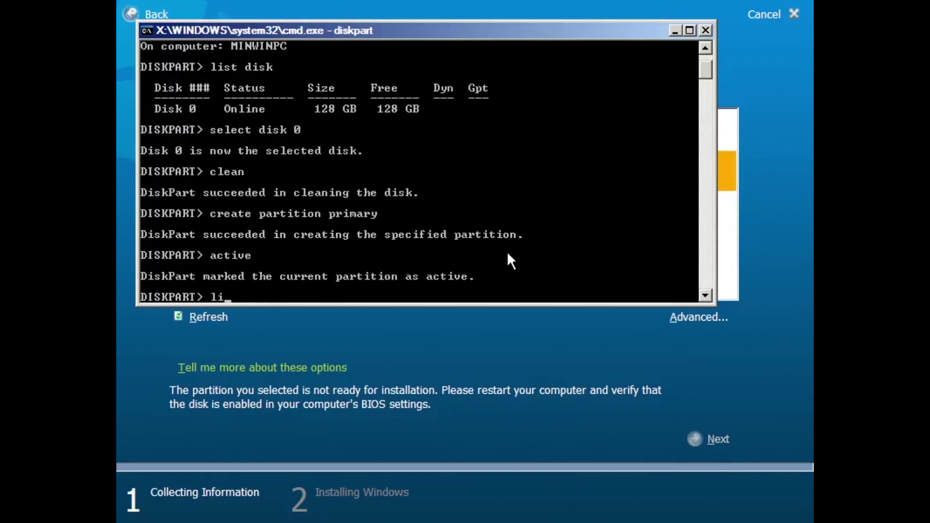
text(st volume)
key(Return)
text(assign)
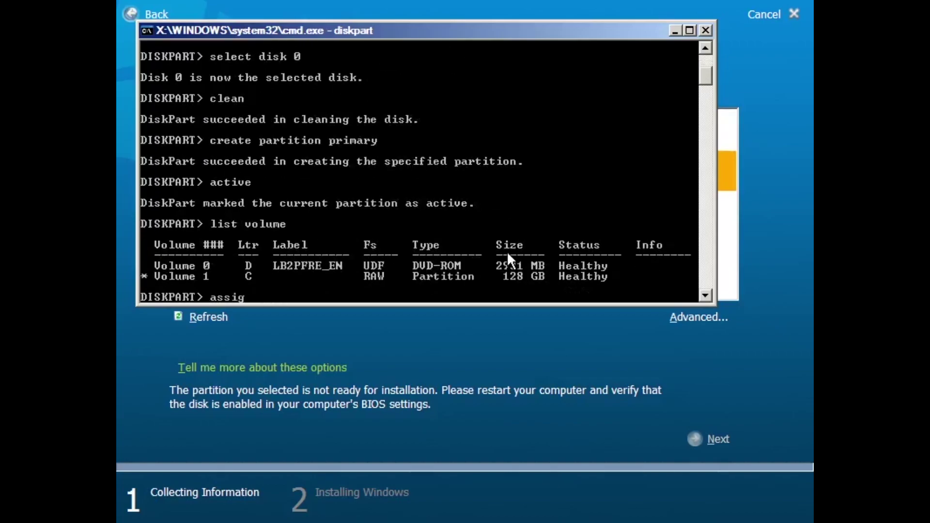
key(Return)
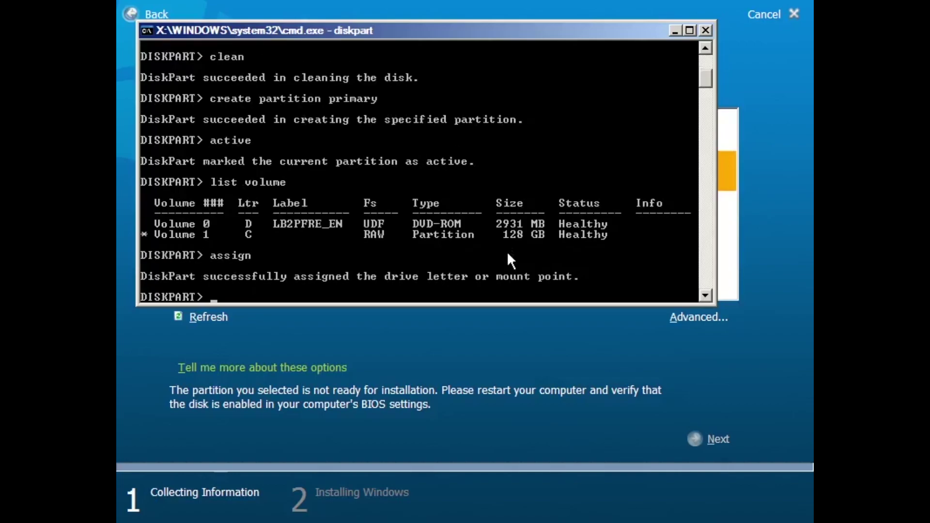
- Exit DiskPart and close the command prompt window
text(exit)
key(Return)
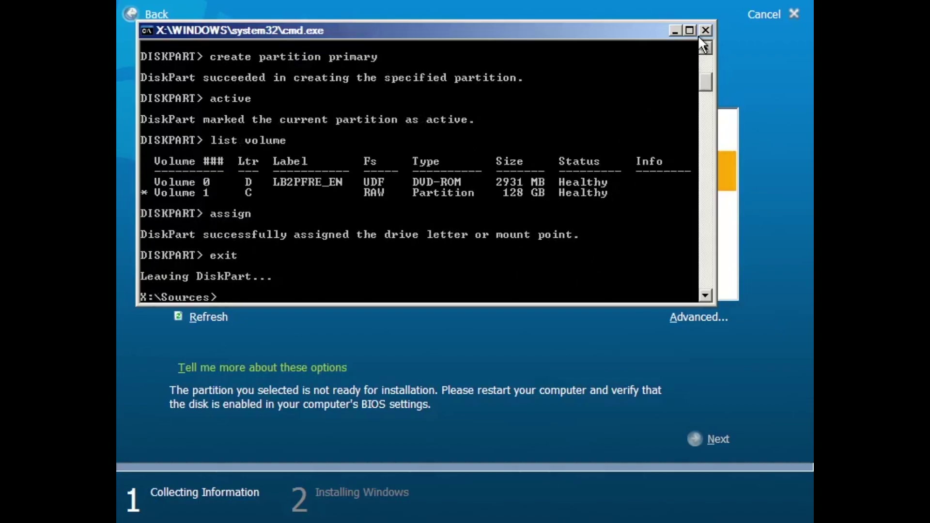
click(706, 30)
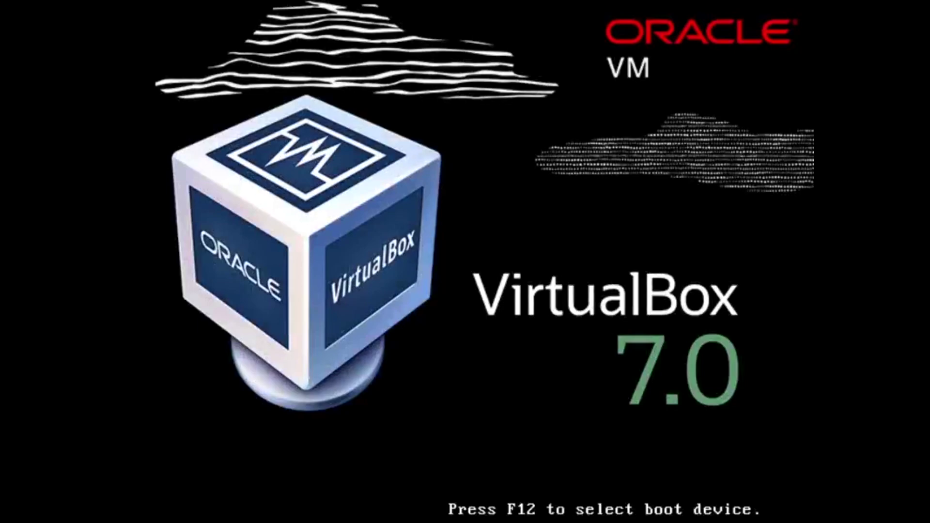
- Boot the VM from the setup DVD to reach the Install Windows screen
key(Return)
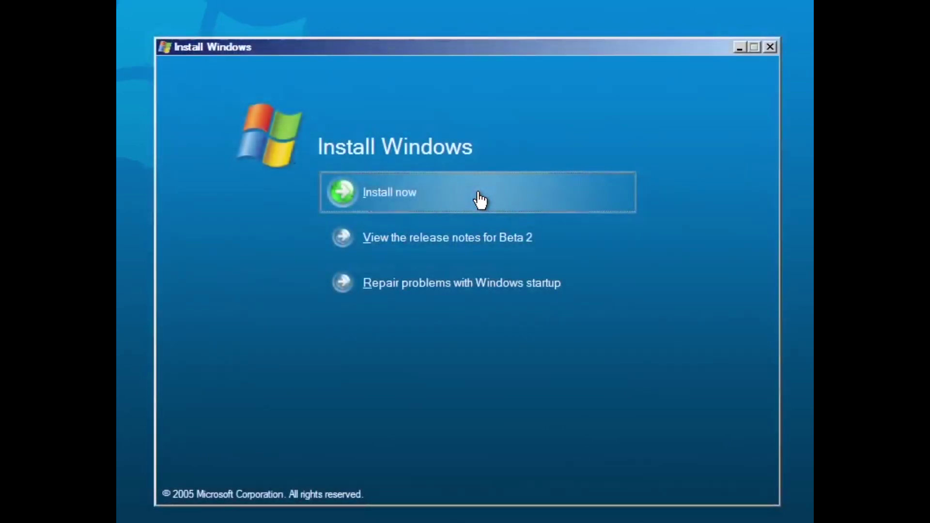
- Start the installation and turn off automatic online activation on the product key page
click(481, 182)
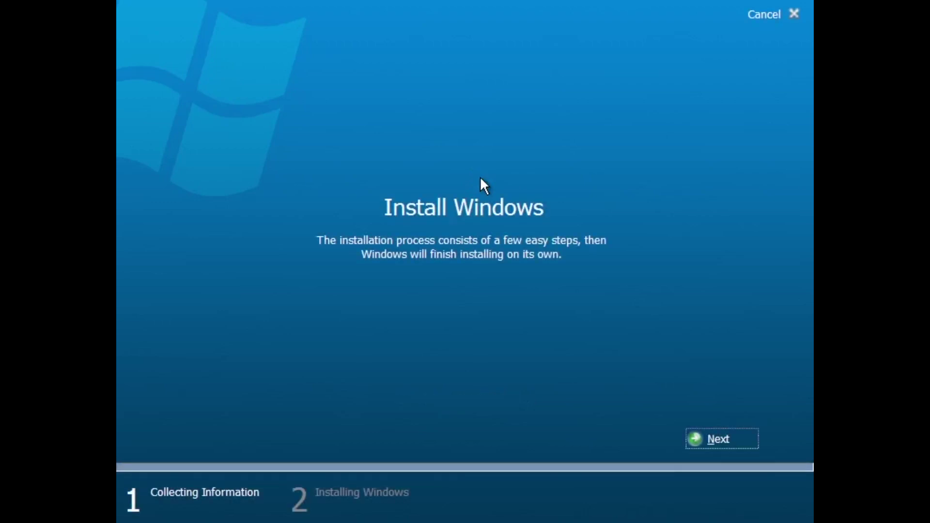
click(700, 450)
click(313, 289)
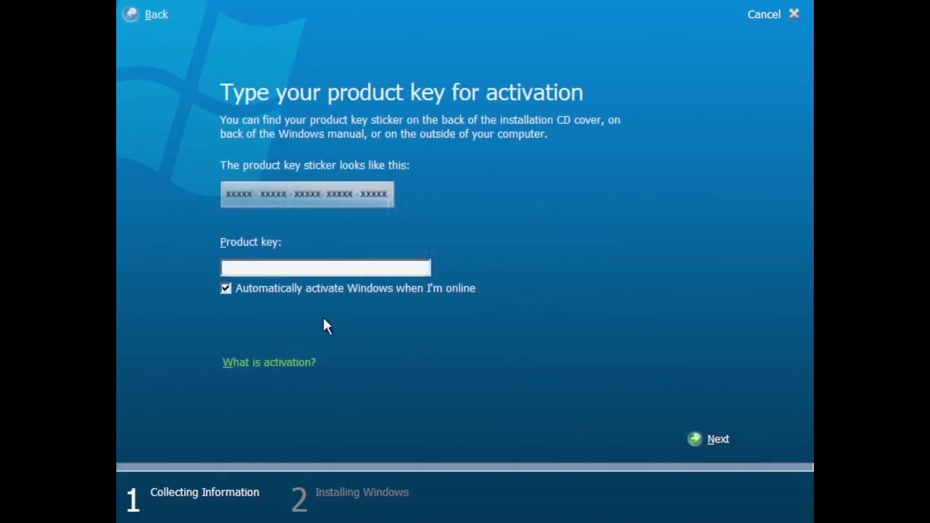
click(301, 270)
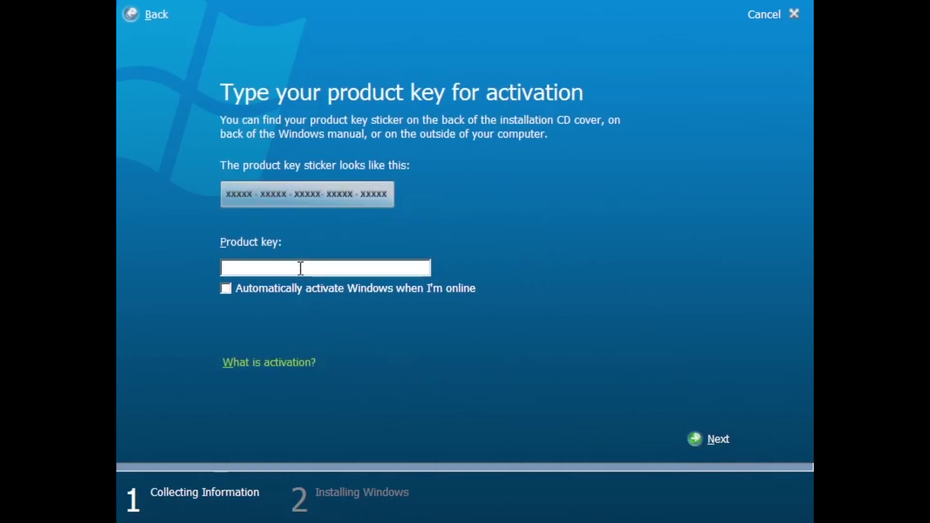
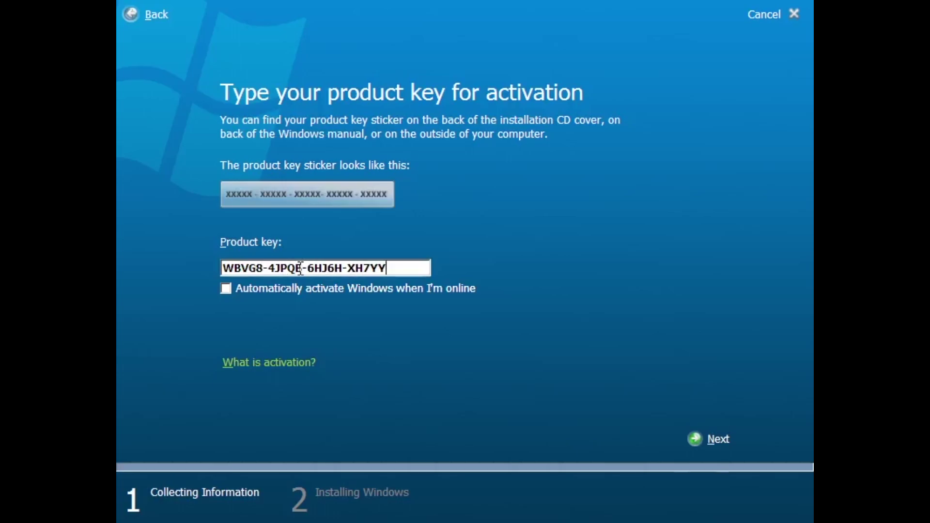
- Enter the product key again and continue to the license terms
key(Return)
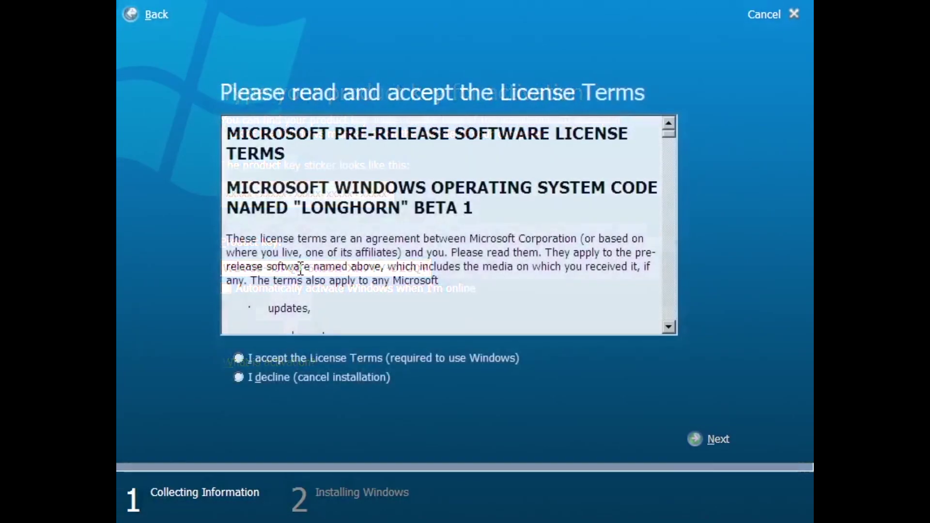
- Accept the license, choose Custom install onto Partition 1 (C:), and start installing
click(417, 360)
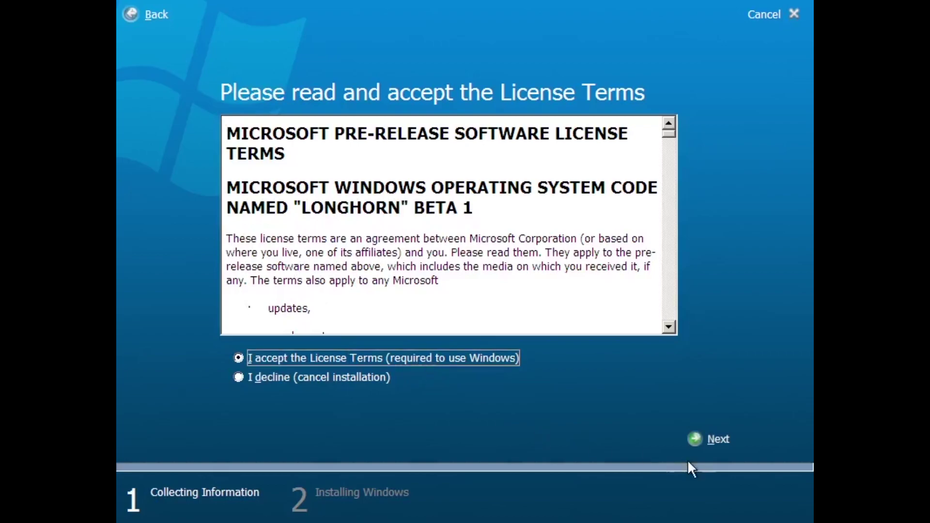
click(711, 439)
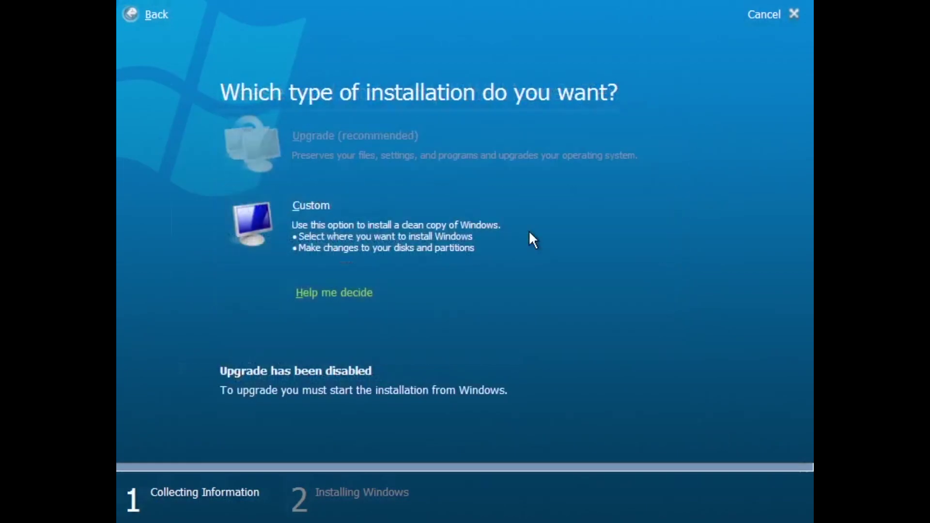
click(529, 233)
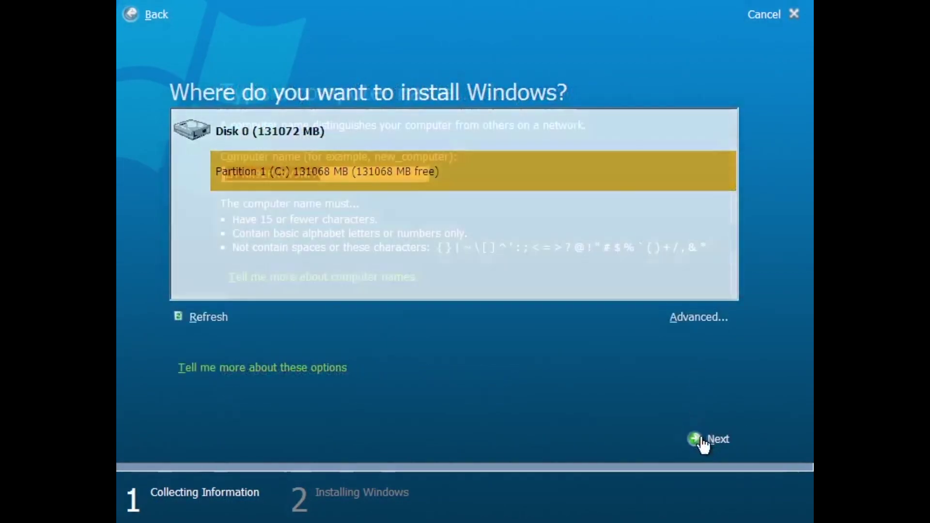
click(700, 437)
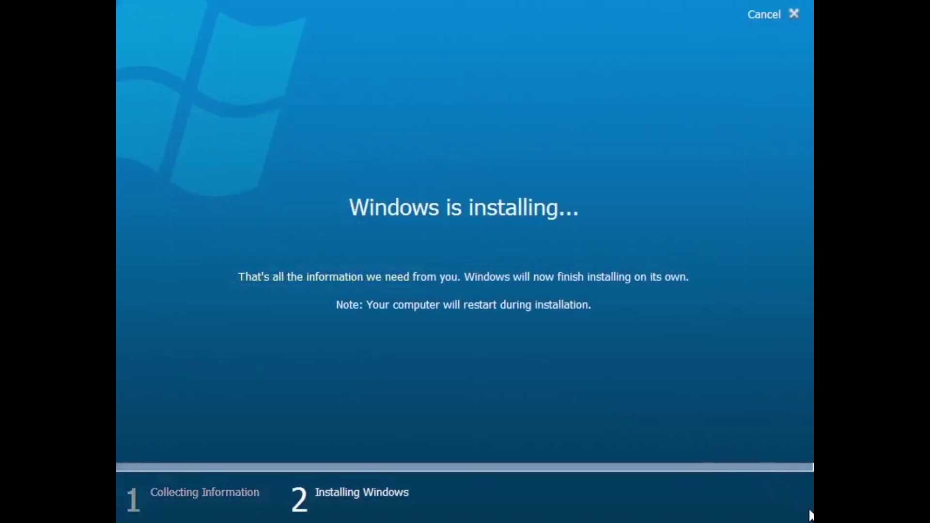